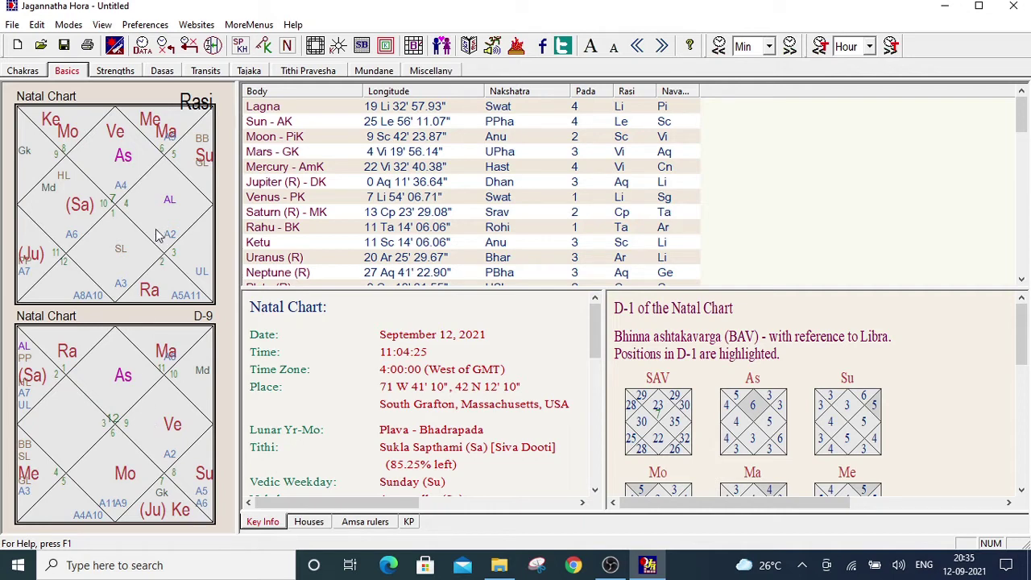
# Open the Choose colors dialog via Preferences > Related to Display > Colors to be used
pyautogui.click(150, 27)
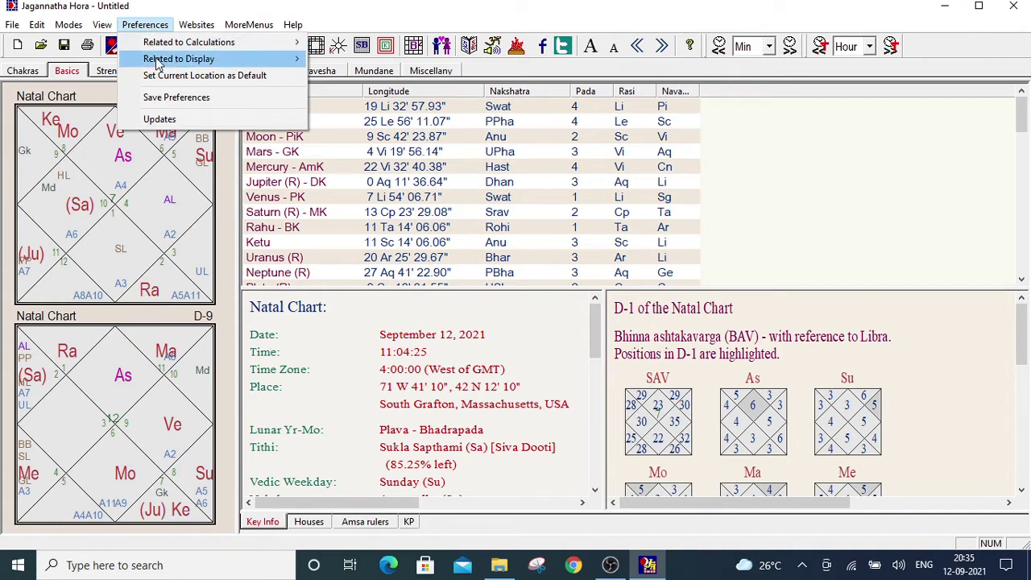
pyautogui.moveTo(159, 64)
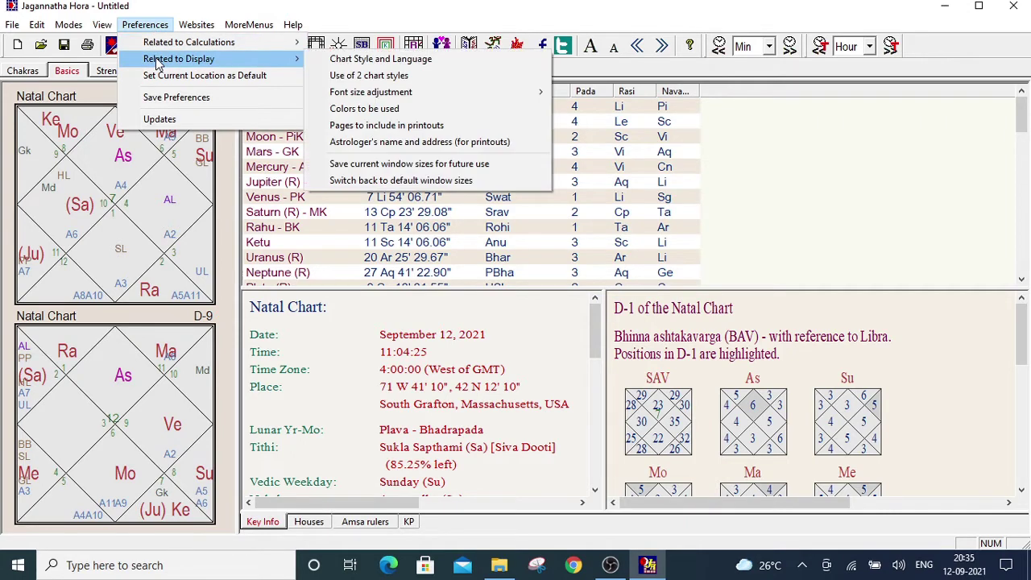
pyautogui.click(483, 115)
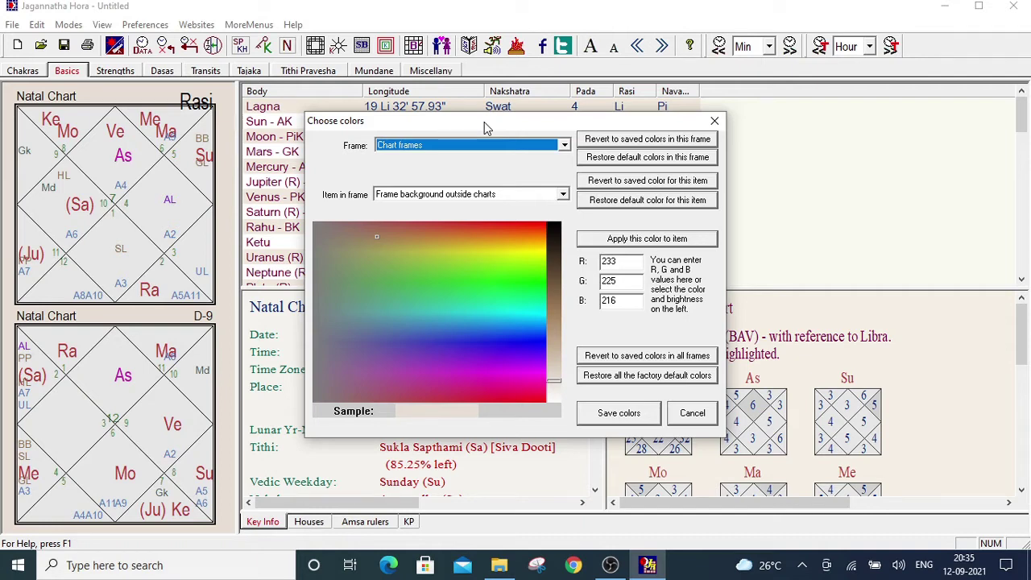
# Keep Chart frames as the frame and show the Item in frame list
pyautogui.click(565, 146)
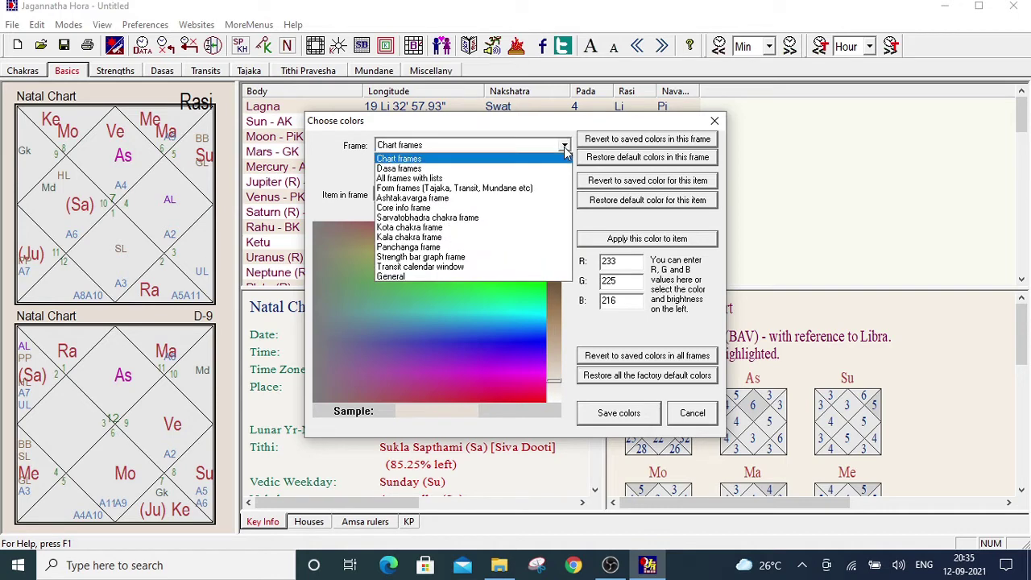
pyautogui.click(565, 148)
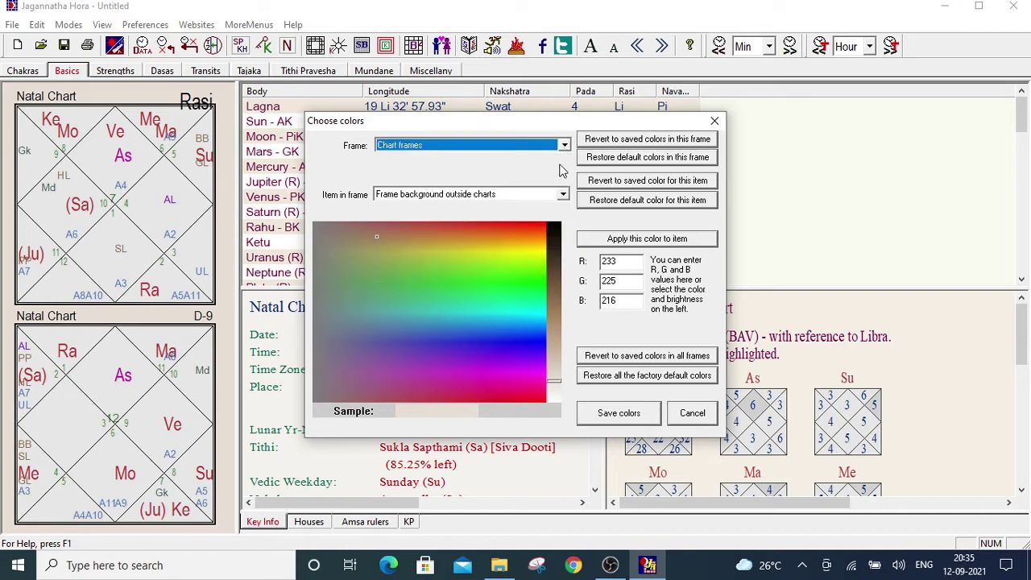
pyautogui.click(563, 195)
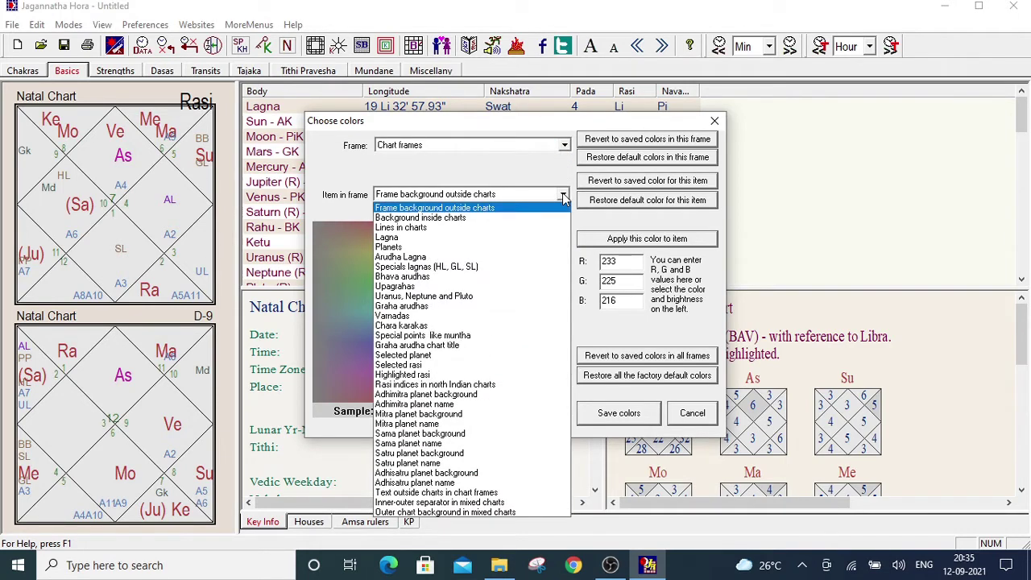
pyautogui.click(563, 196)
pyautogui.click(565, 147)
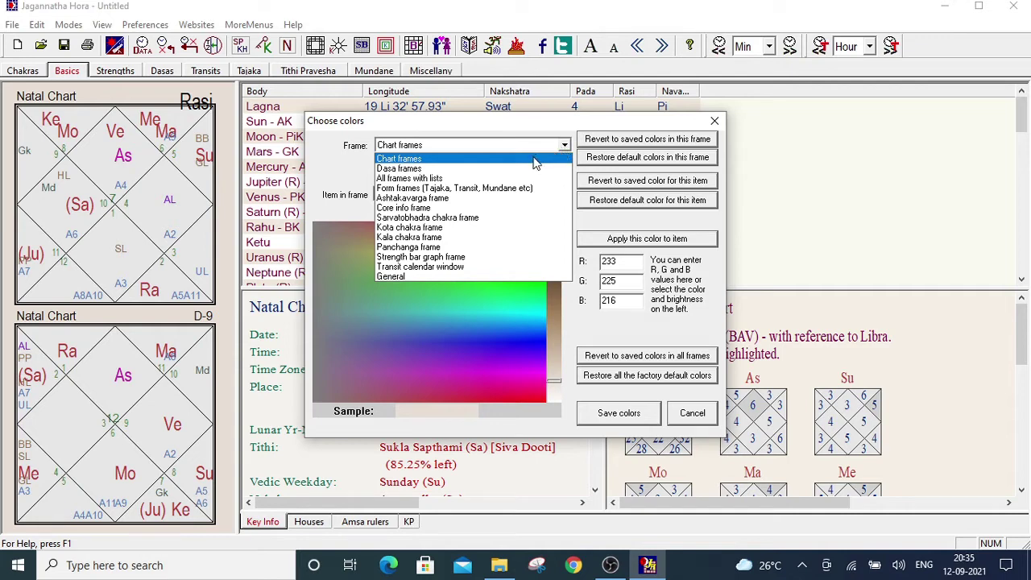
pyautogui.click(533, 159)
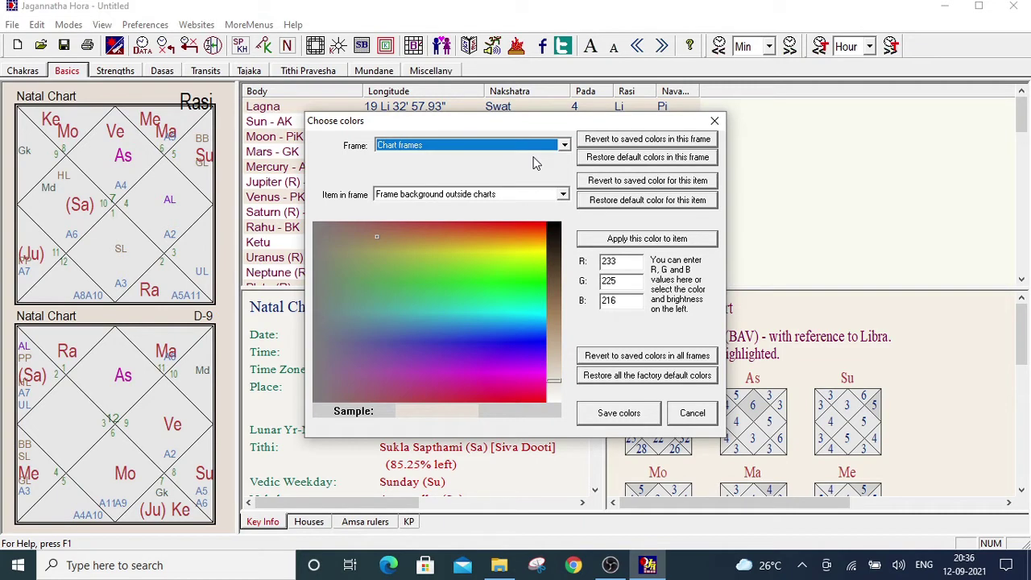
pyautogui.click(562, 196)
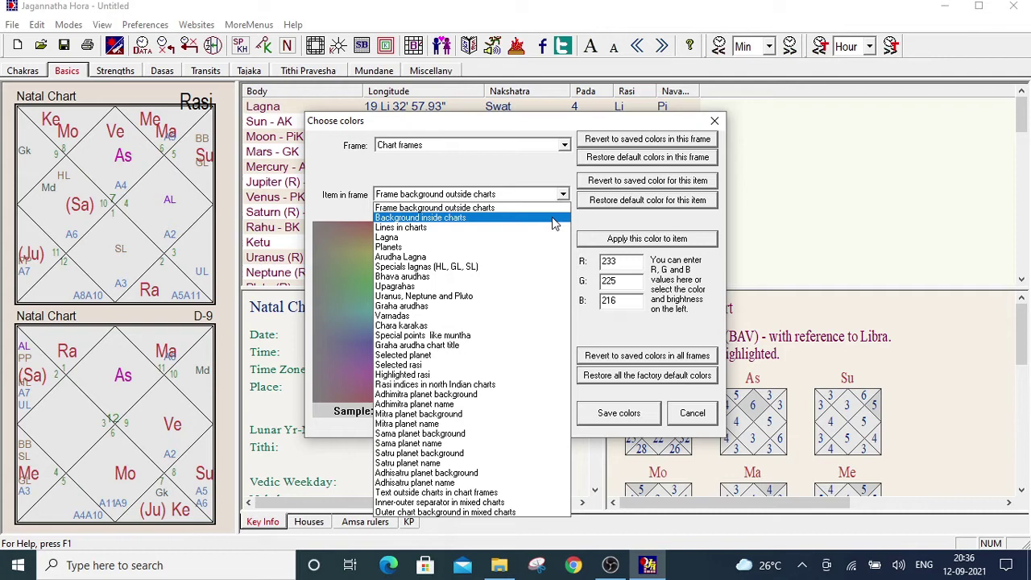
# Select Background inside charts and pick pale yellow RGB 250, 251, 208
pyautogui.click(554, 223)
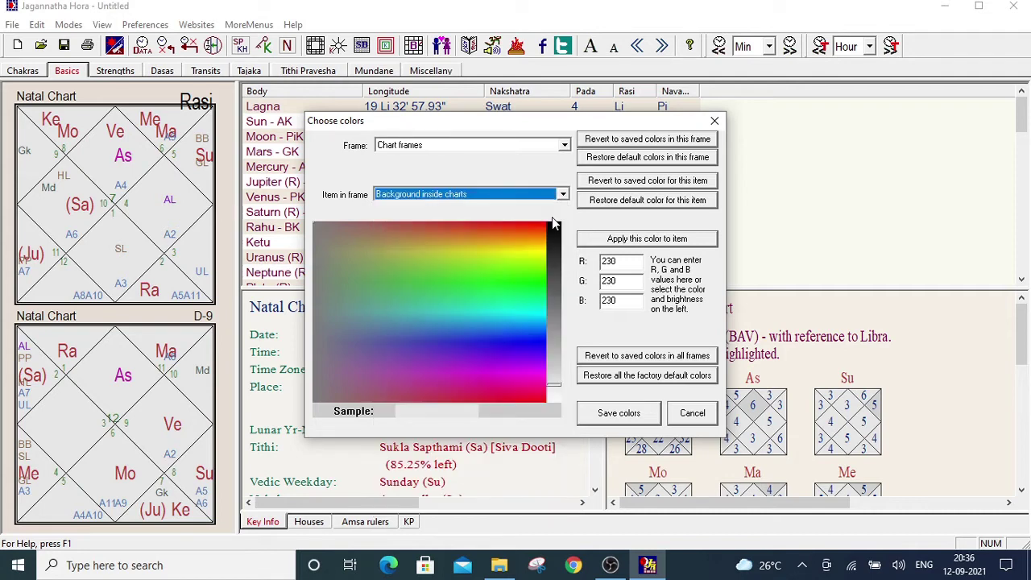
pyautogui.click(517, 253)
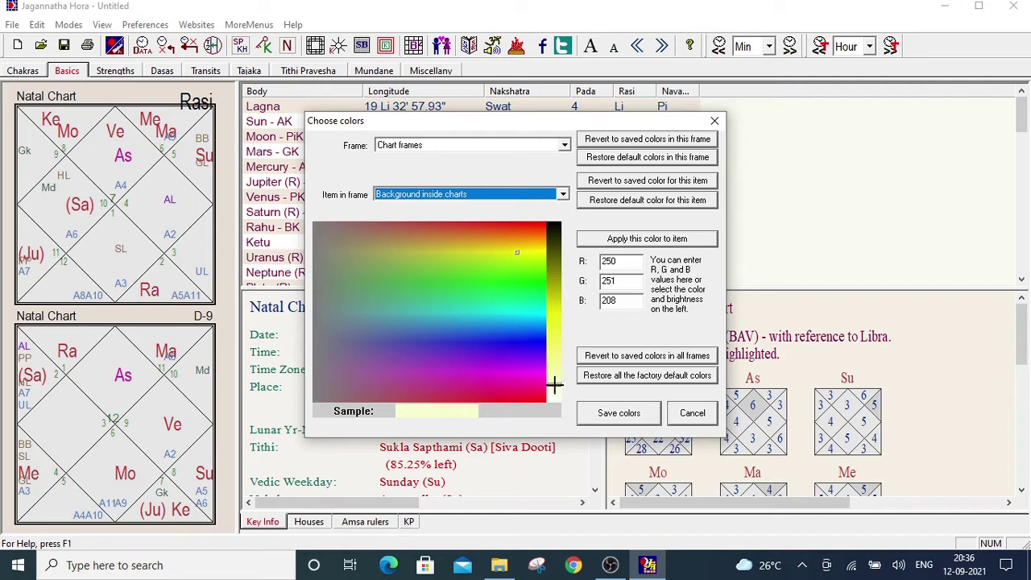
# Raise the brightness slider until the yellow reads RGB 236, 241, 47
pyautogui.moveTo(554, 384); pyautogui.dragTo(553, 325)
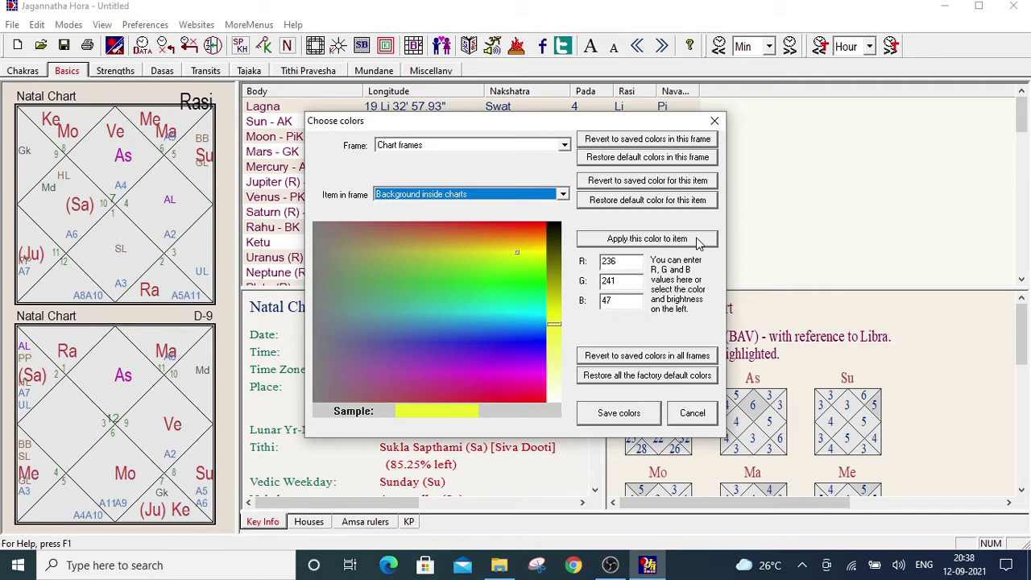
# Apply the strong yellow to Background inside charts and save the colours
pyautogui.click(699, 244)
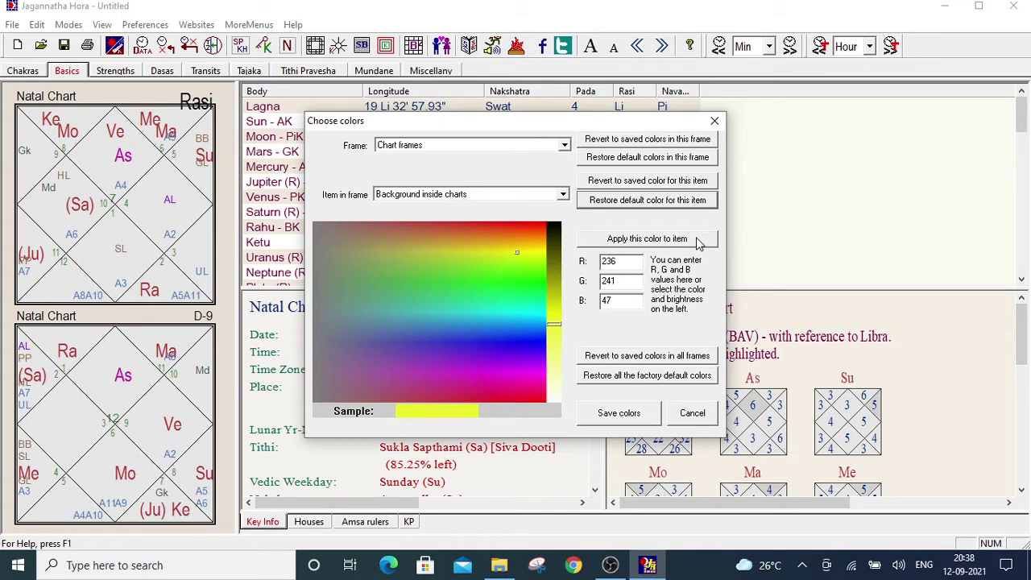
pyautogui.click(654, 420)
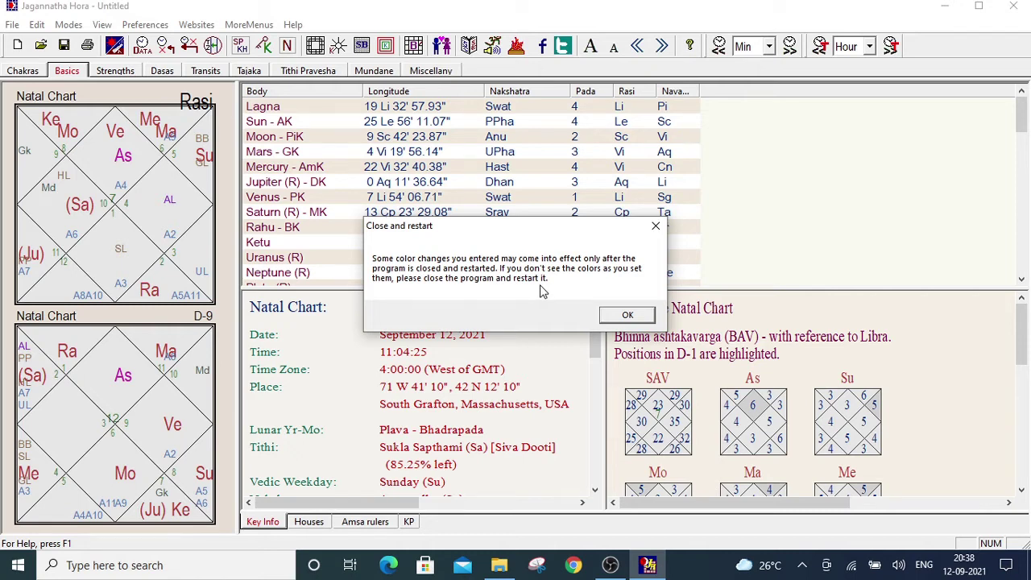
# Acknowledge the restart notice and widen the chart panel beside the planet table
pyautogui.click(634, 317)
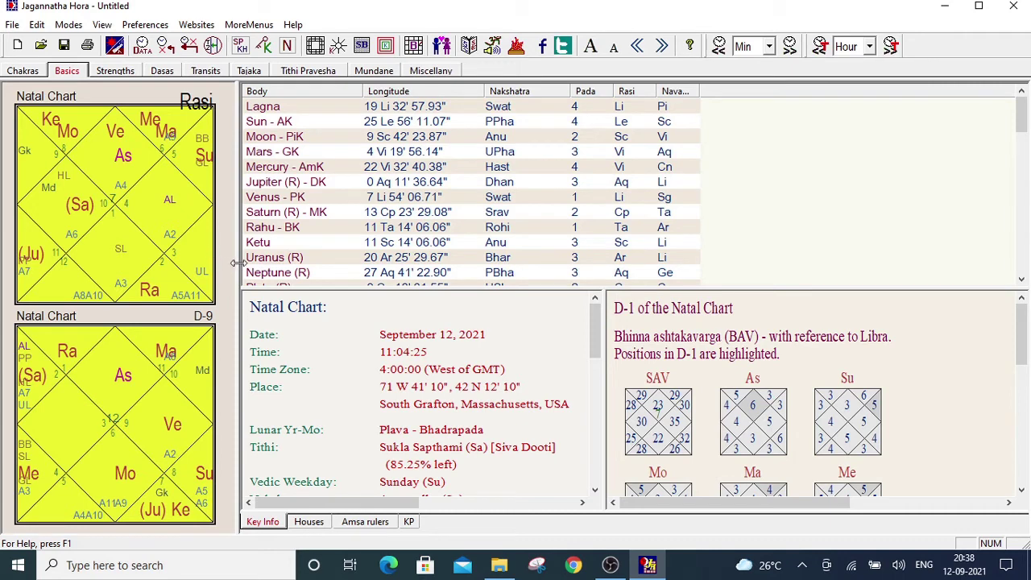
pyautogui.moveTo(239, 263); pyautogui.dragTo(311, 262)
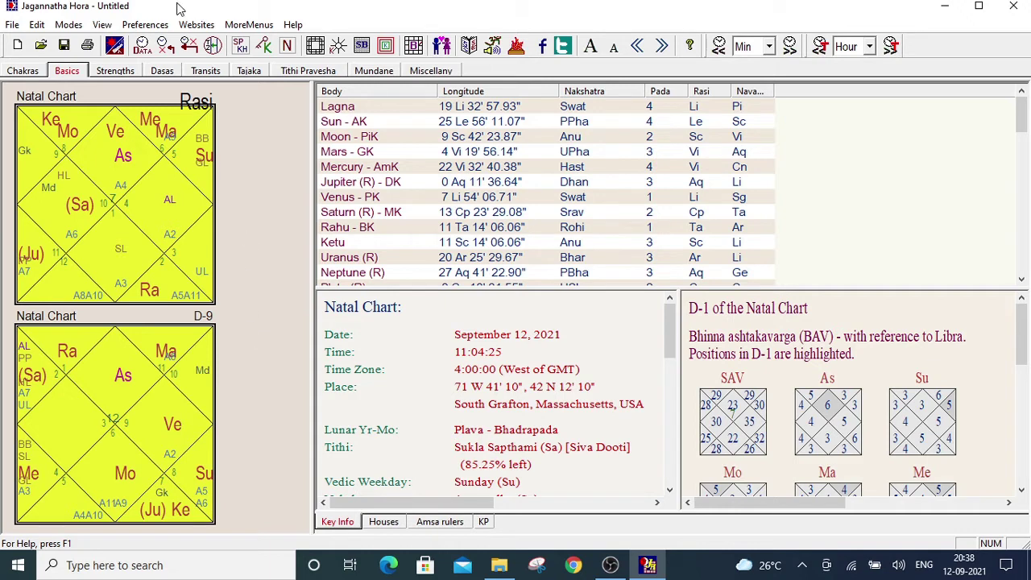
# Reopen the colour settings and select Chart frames' Frame background outside charts item
pyautogui.click(143, 26)
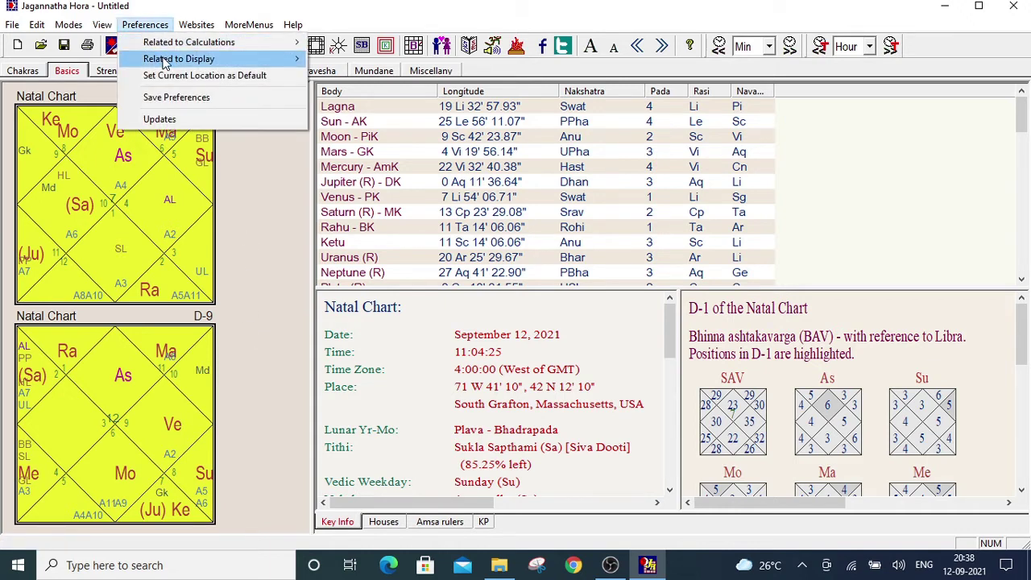
pyautogui.moveTo(164, 63)
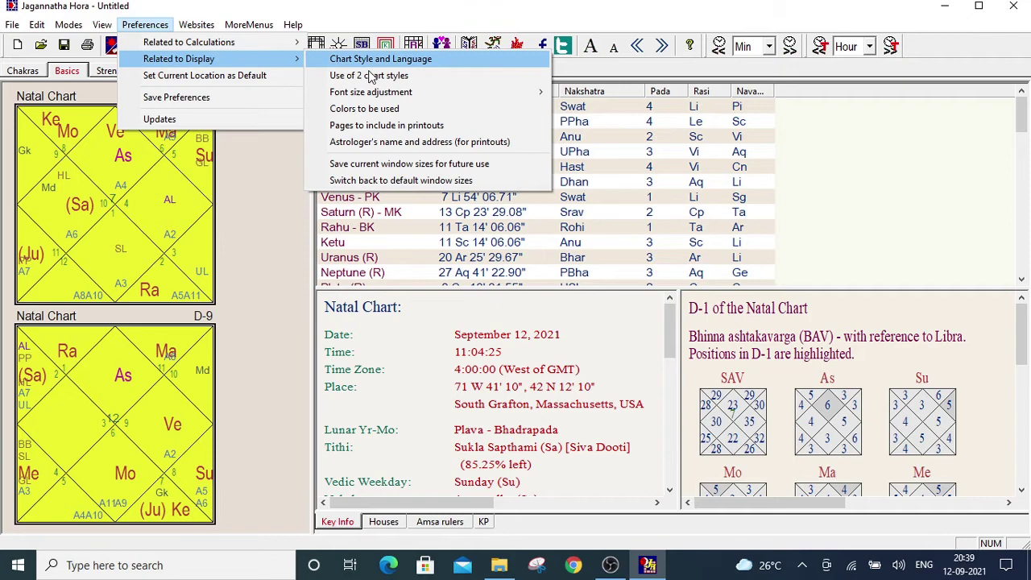
pyautogui.click(449, 110)
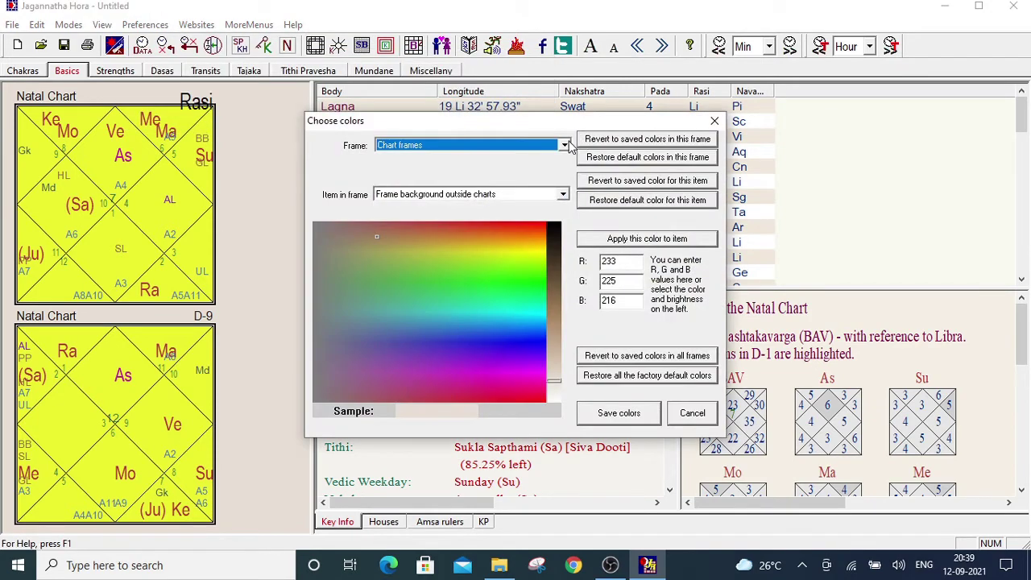
pyautogui.click(569, 145)
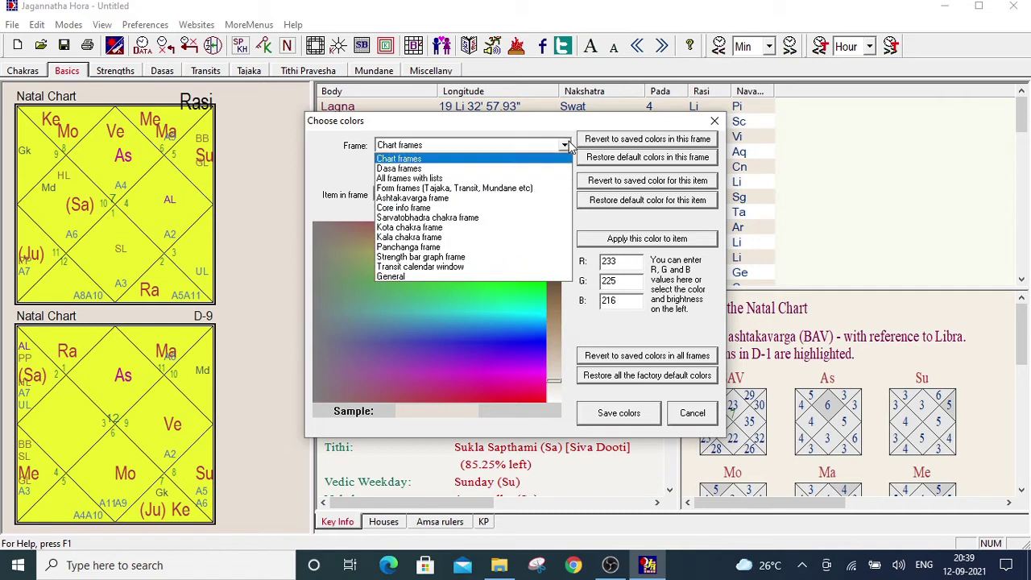
pyautogui.click(566, 146)
pyautogui.click(563, 195)
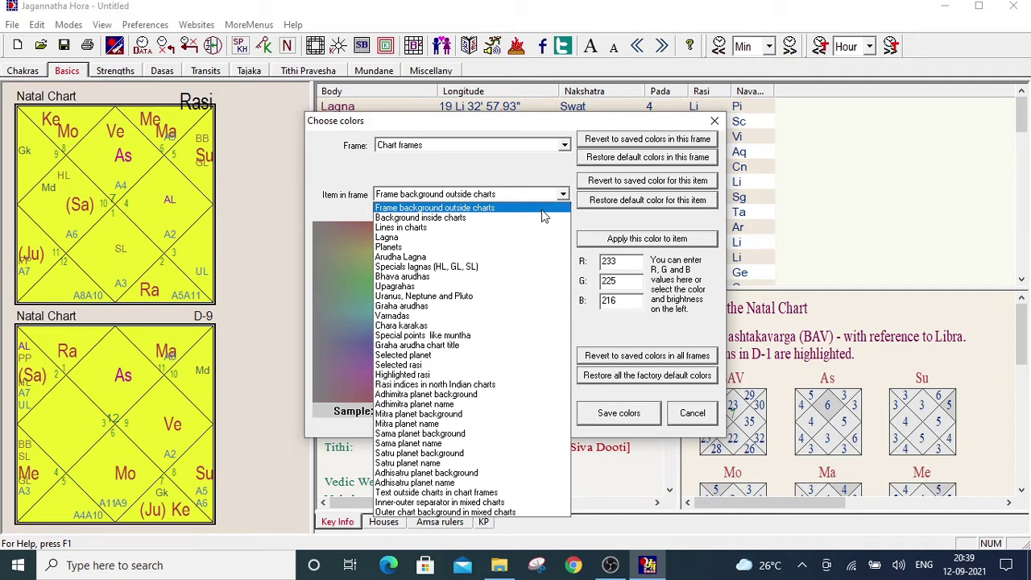
pyautogui.click(543, 211)
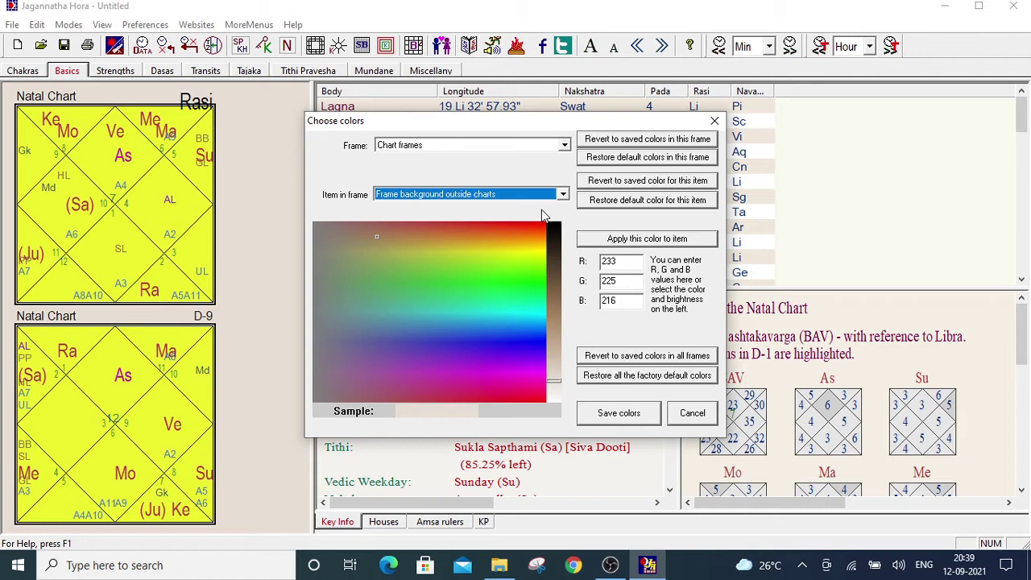
# Set the outside-chart background to a deep crimson pink, apply, save and confirm
pyautogui.click(516, 393)
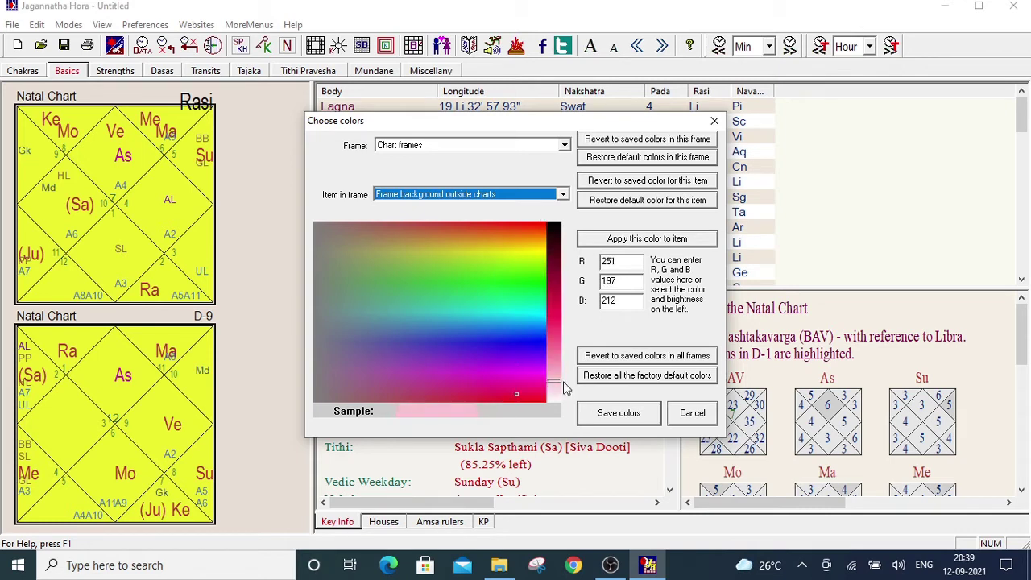
pyautogui.moveTo(556, 380); pyautogui.dragTo(558, 315)
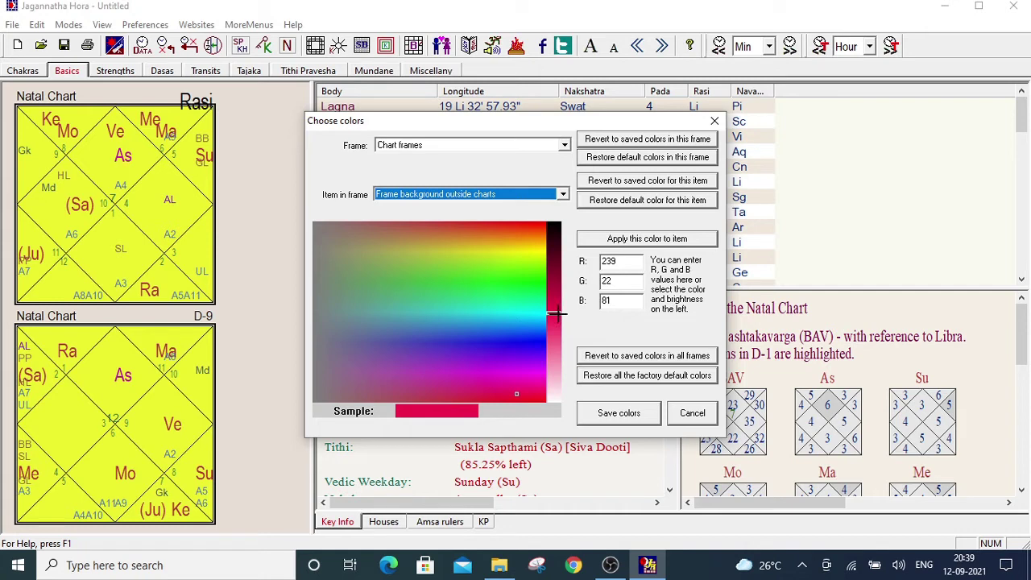
pyautogui.click(657, 242)
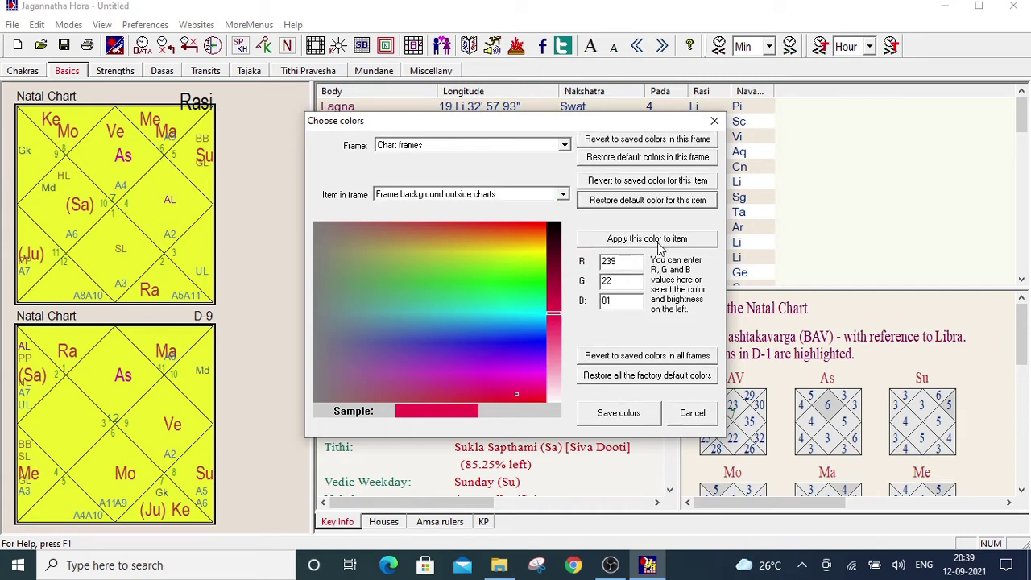
pyautogui.click(633, 413)
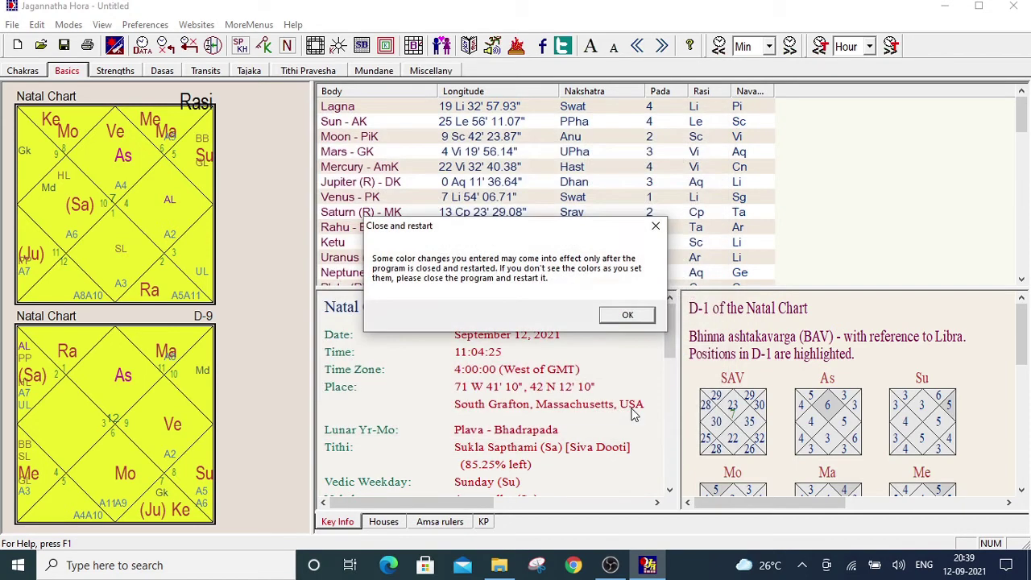
pyautogui.click(647, 318)
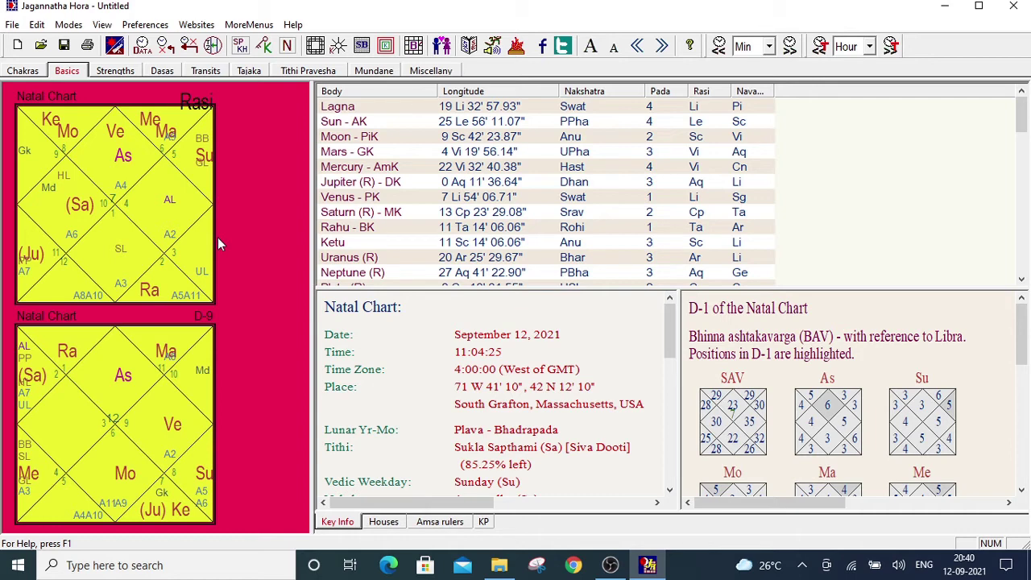
# Reopen Colors to be used and select the Lines in charts item
pyautogui.click(155, 26)
pyautogui.moveTo(174, 61)
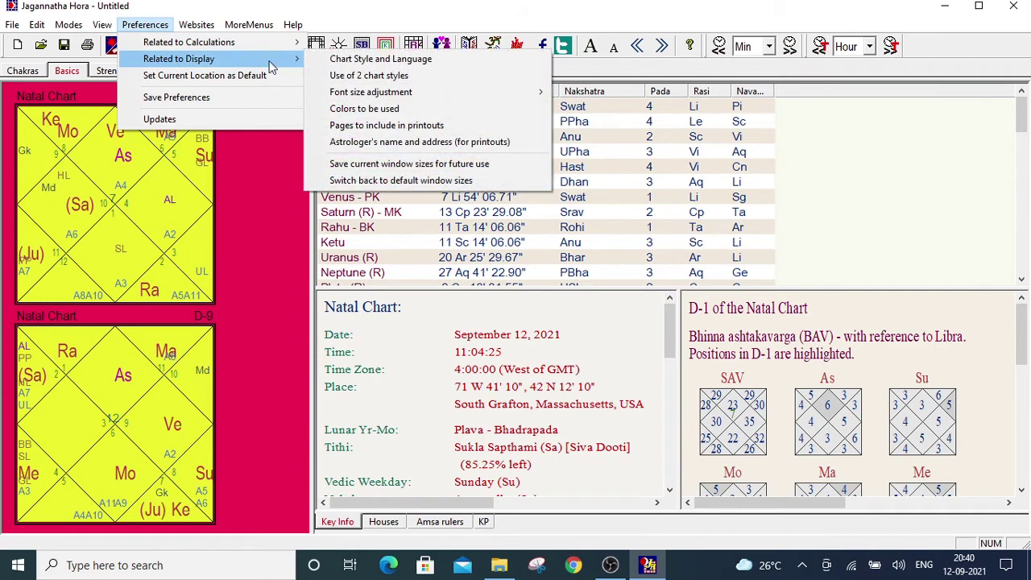
pyautogui.click(447, 109)
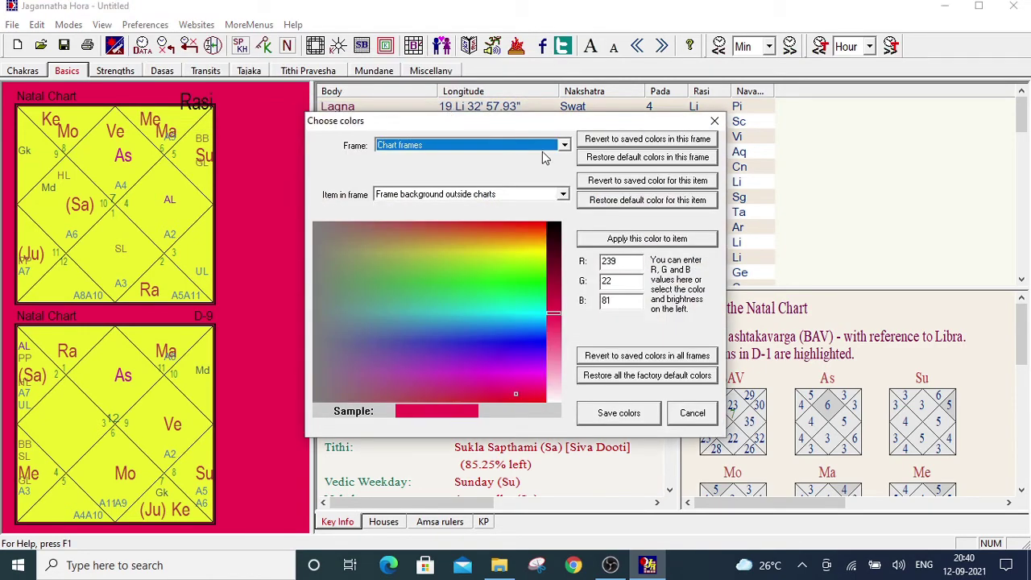
pyautogui.click(562, 196)
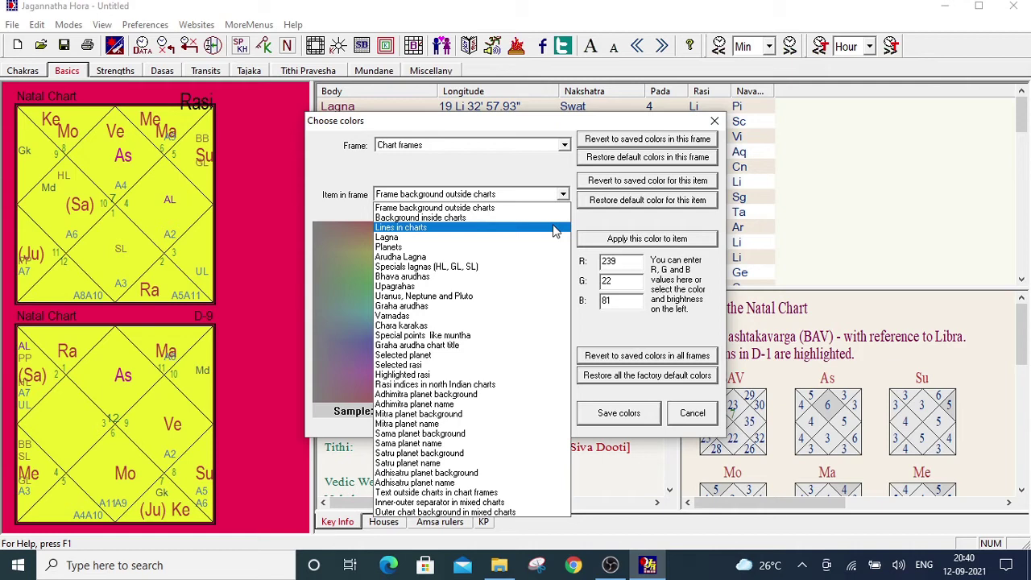
pyautogui.click(554, 229)
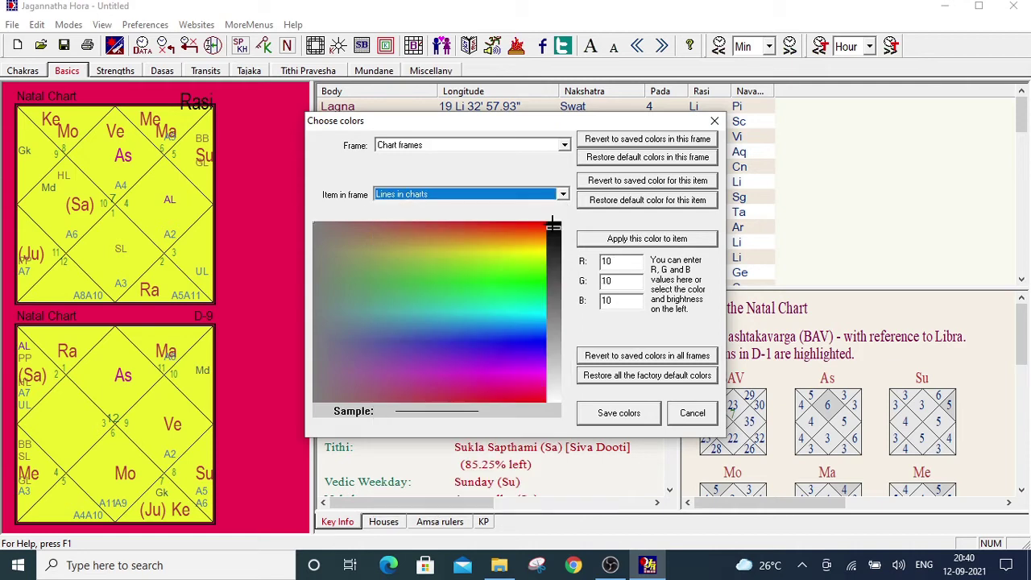
# Set the chart lines to vivid blue RGB 7, 51, 226, apply, save and confirm
pyautogui.click(531, 334)
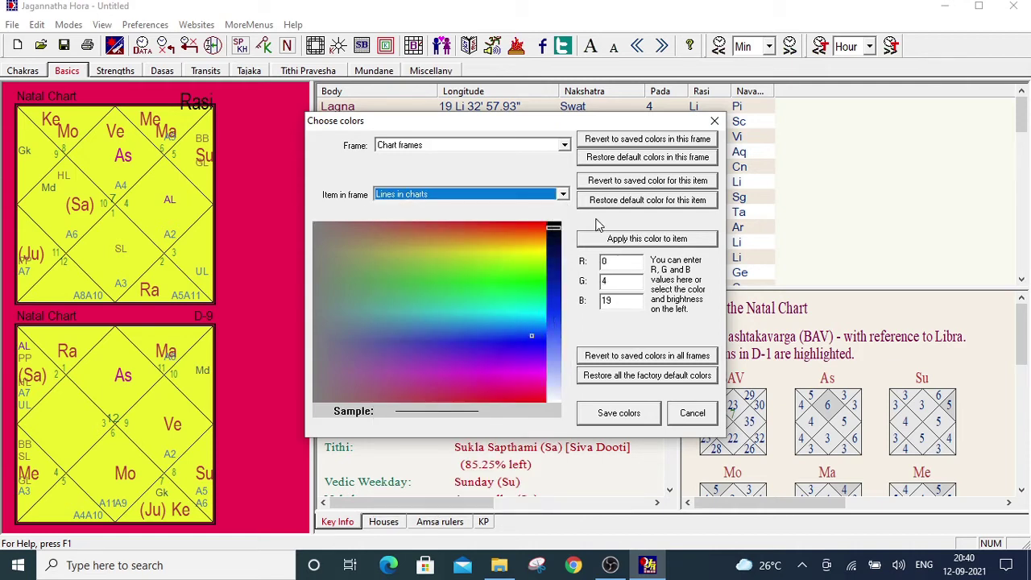
pyautogui.moveTo(554, 226); pyautogui.dragTo(555, 302)
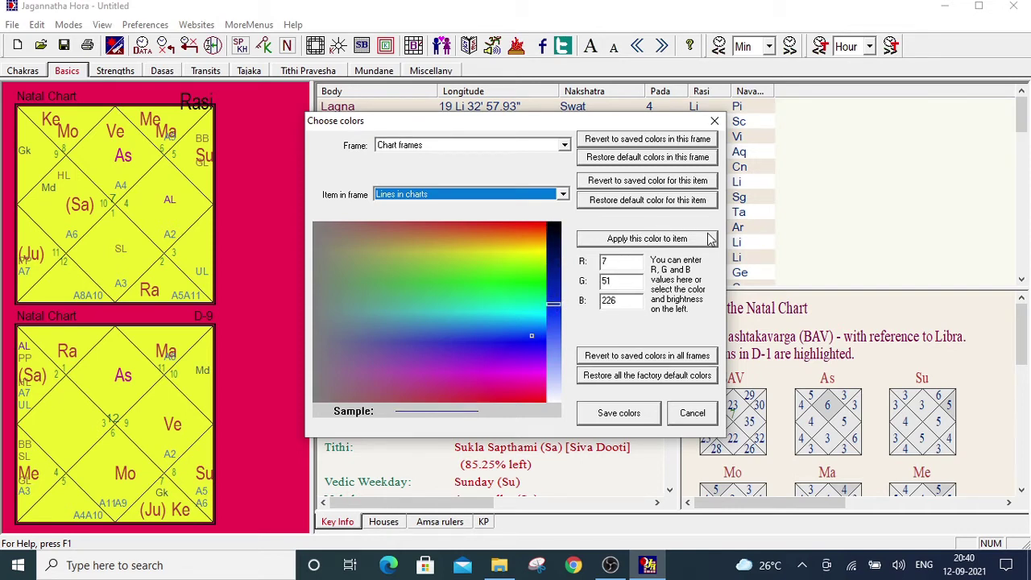
pyautogui.click(709, 239)
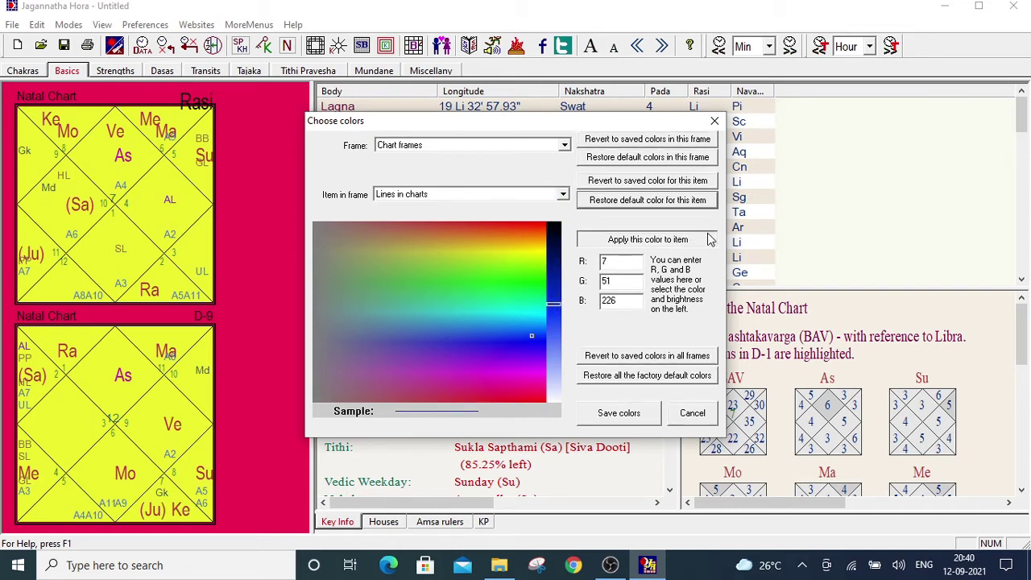
pyautogui.click(632, 420)
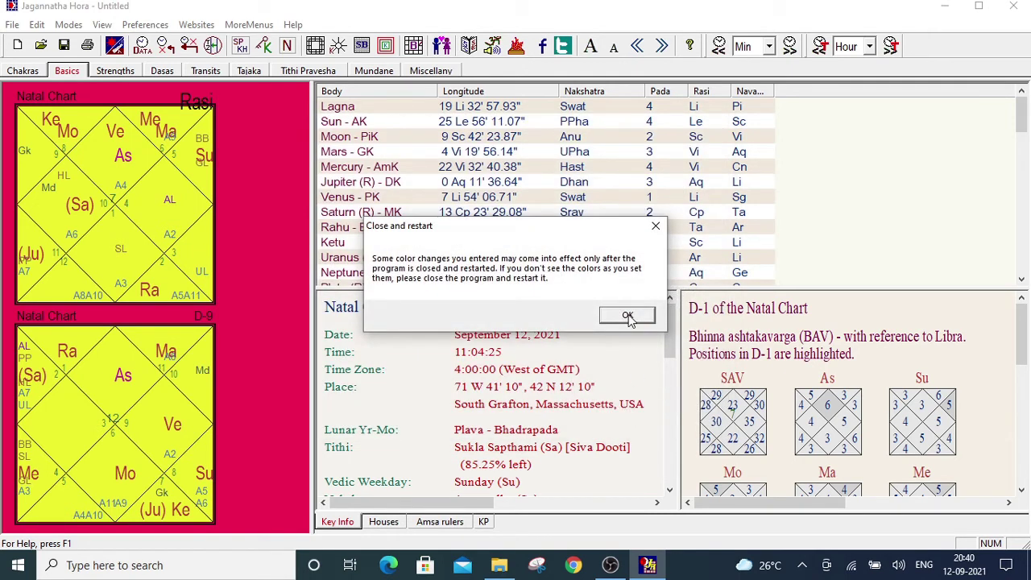
pyautogui.click(627, 316)
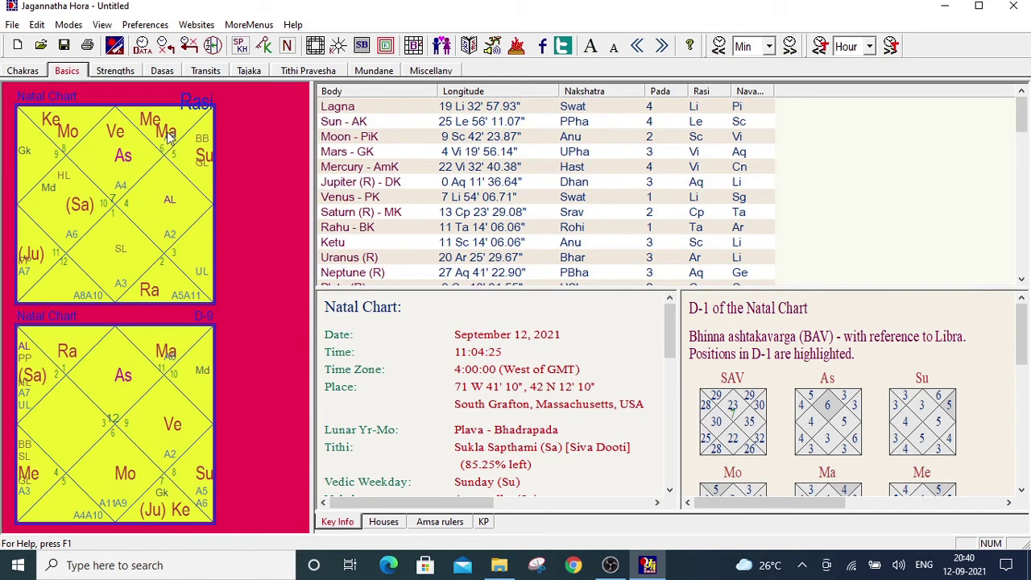
pyautogui.click(161, 25)
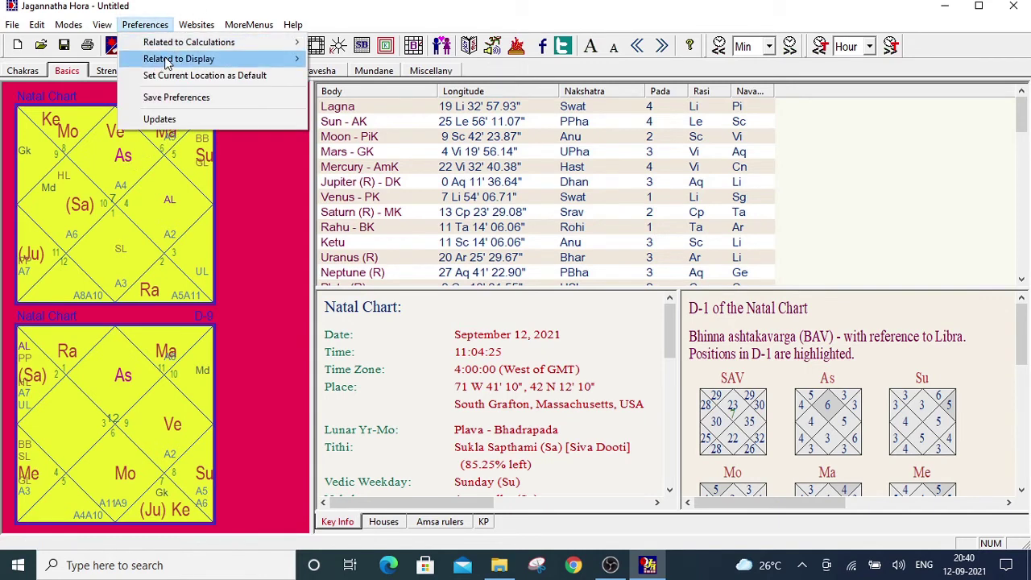
pyautogui.moveTo(167, 63)
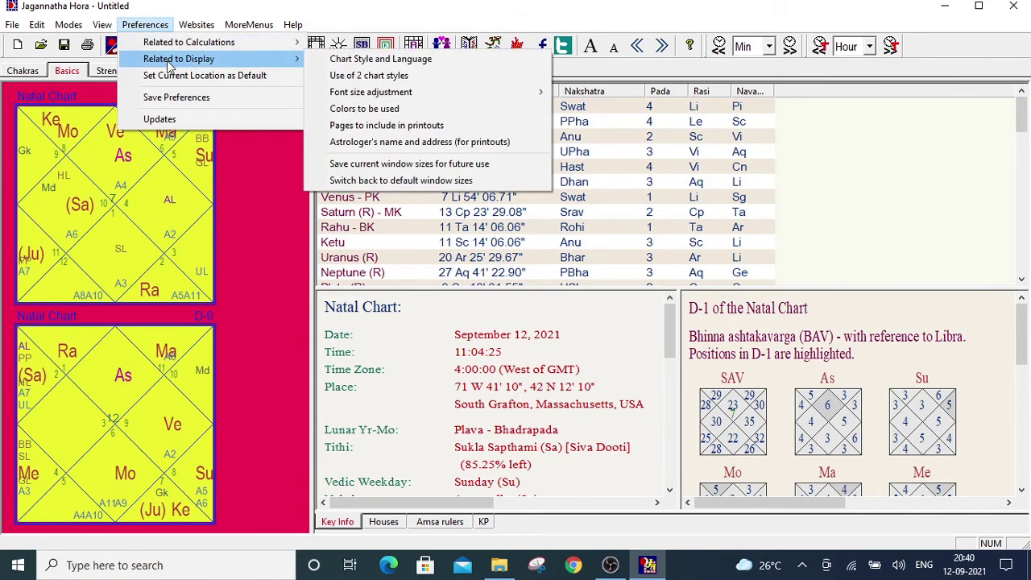
pyautogui.click(448, 111)
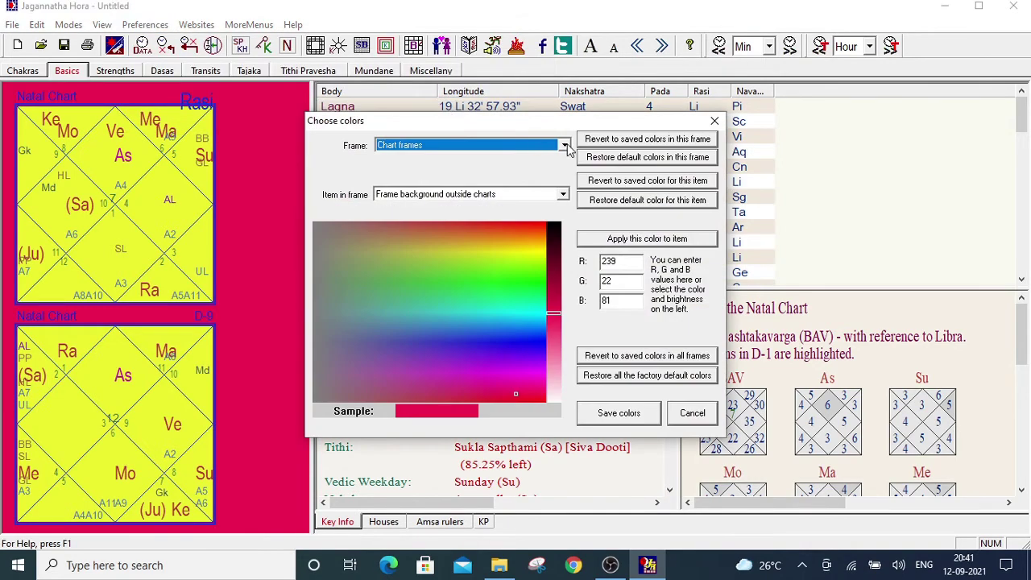
pyautogui.click(562, 196)
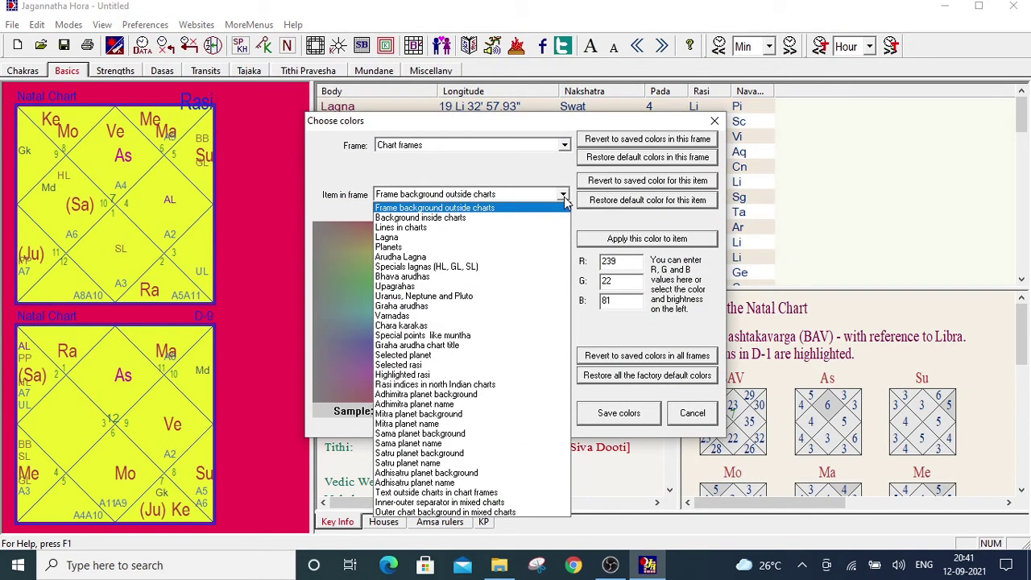
pyautogui.click(548, 238)
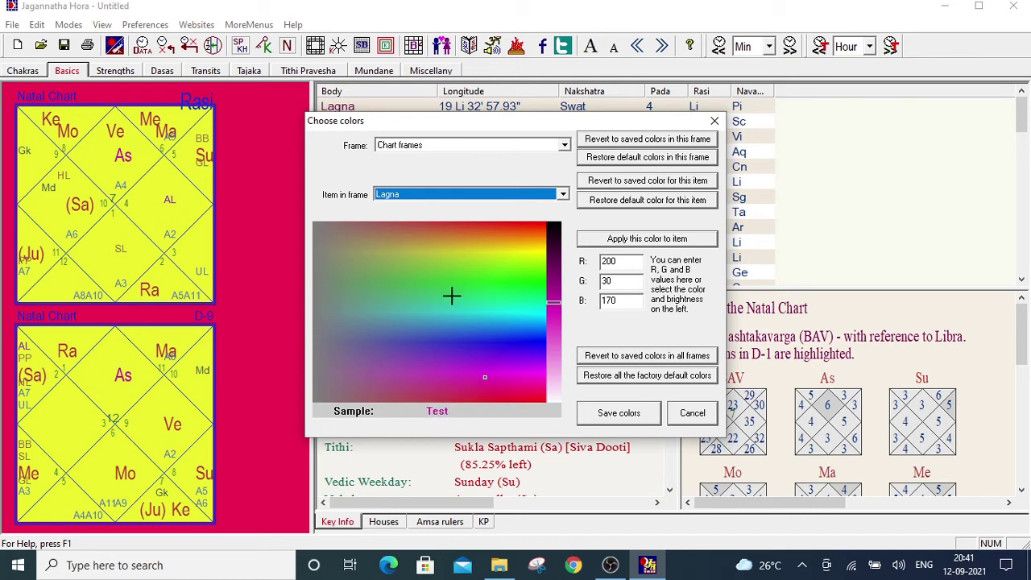
pyautogui.click(563, 195)
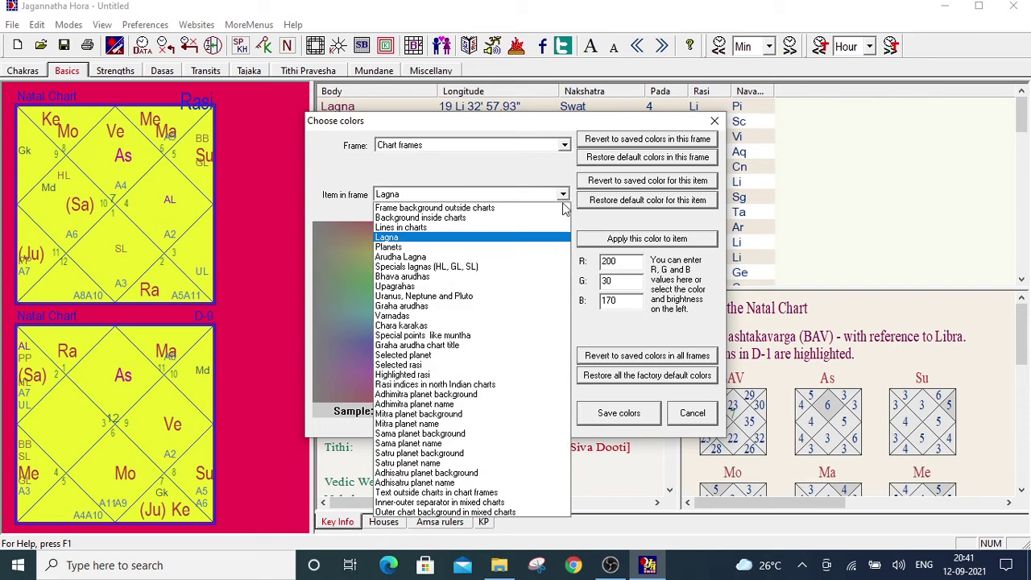
pyautogui.click(552, 246)
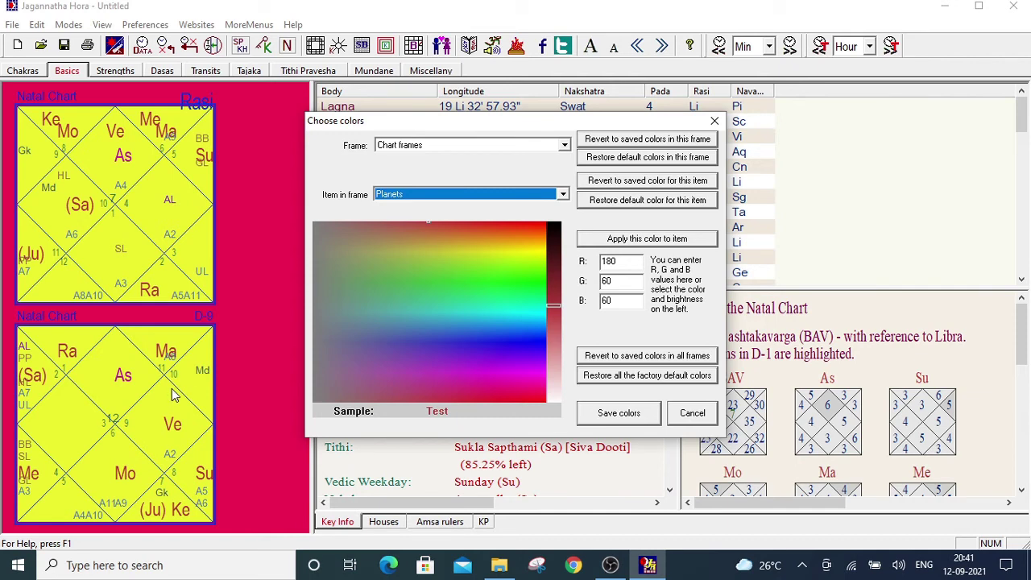
pyautogui.click(561, 196)
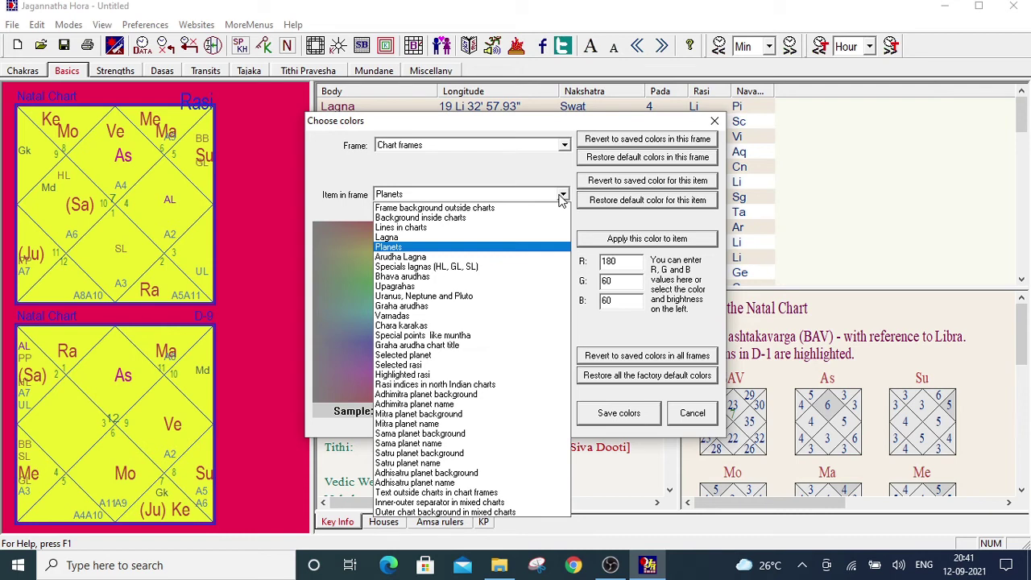
pyautogui.click(558, 182)
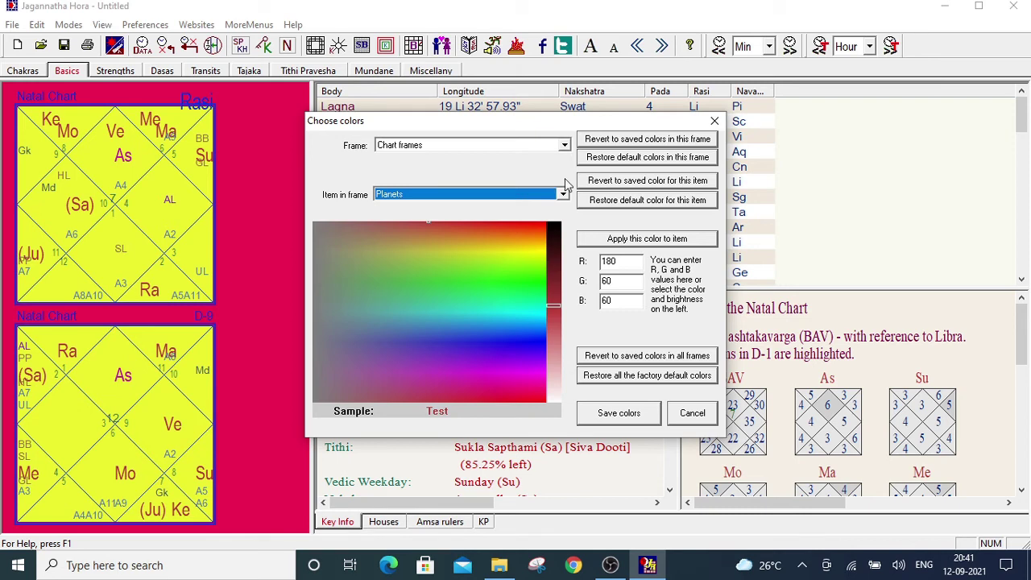
pyautogui.click(692, 413)
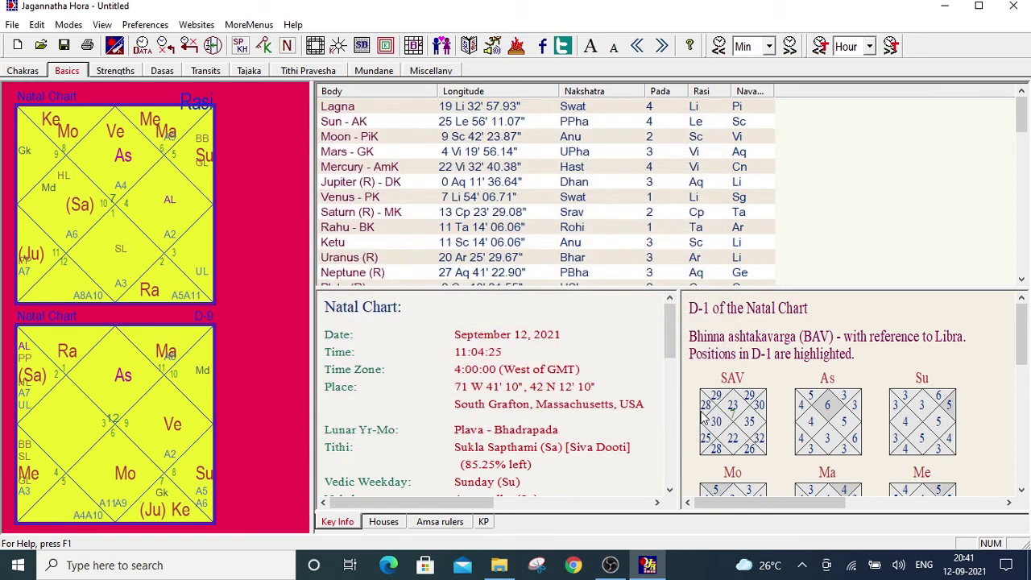